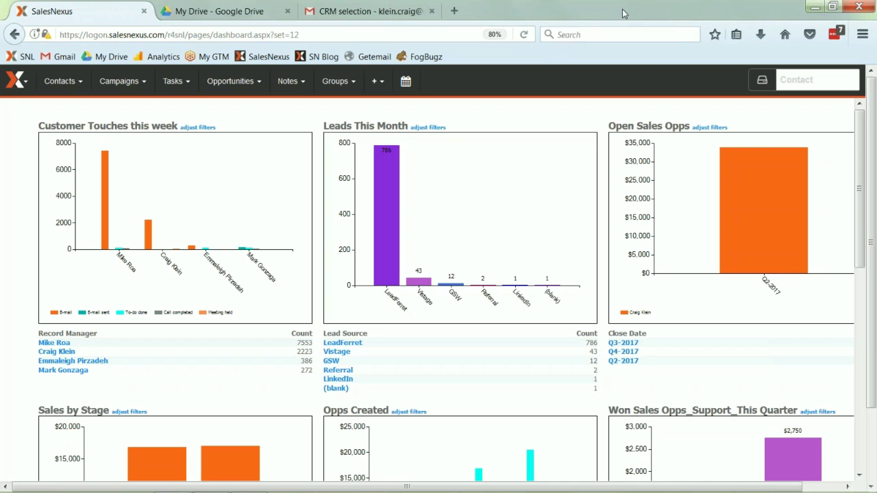
- Switch to Gmail and read through the open "CRM selection" email
left_click(380, 12)
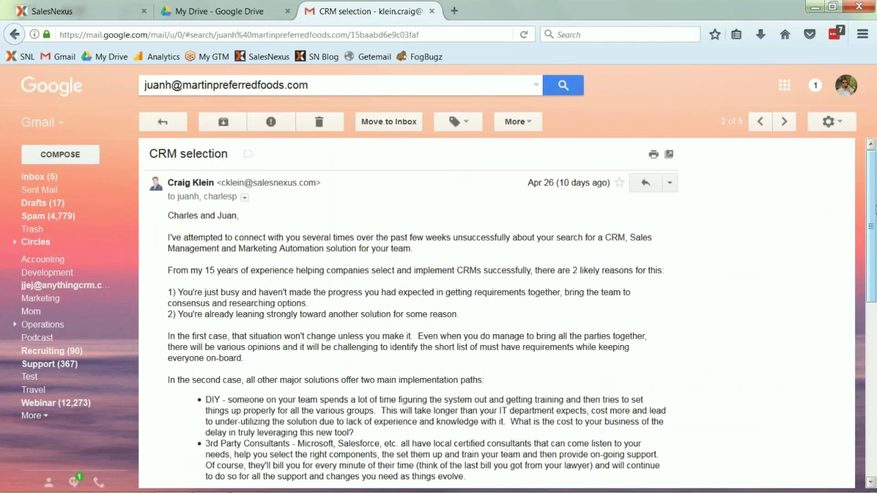
scroll(870, 206, "down", 5)
scroll(866, 166, "up", 5)
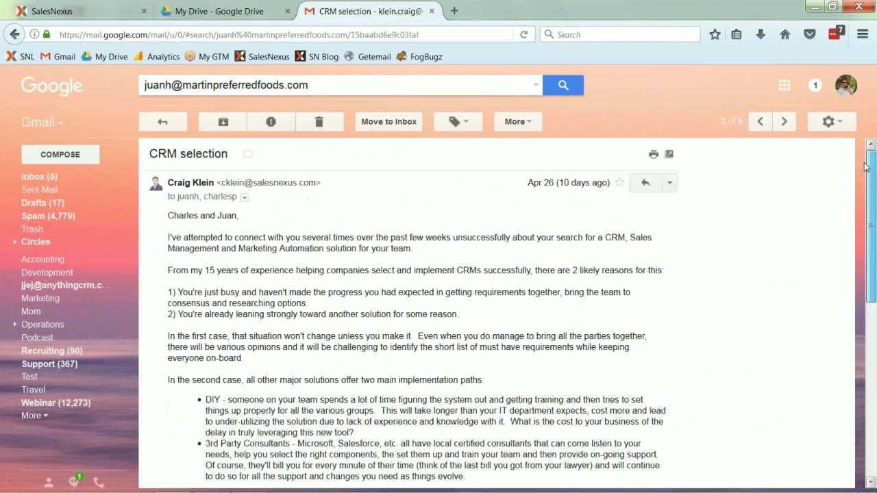
scroll(869, 291, "down", 4)
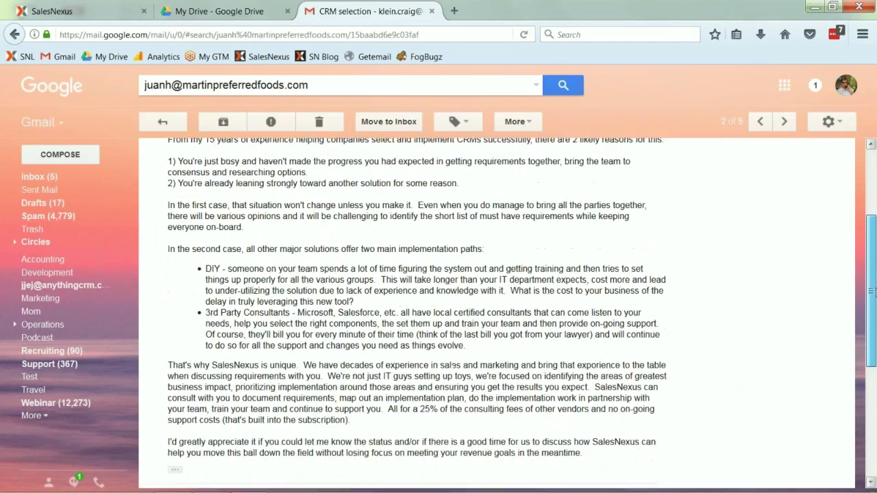
scroll(873, 261, "up", 5)
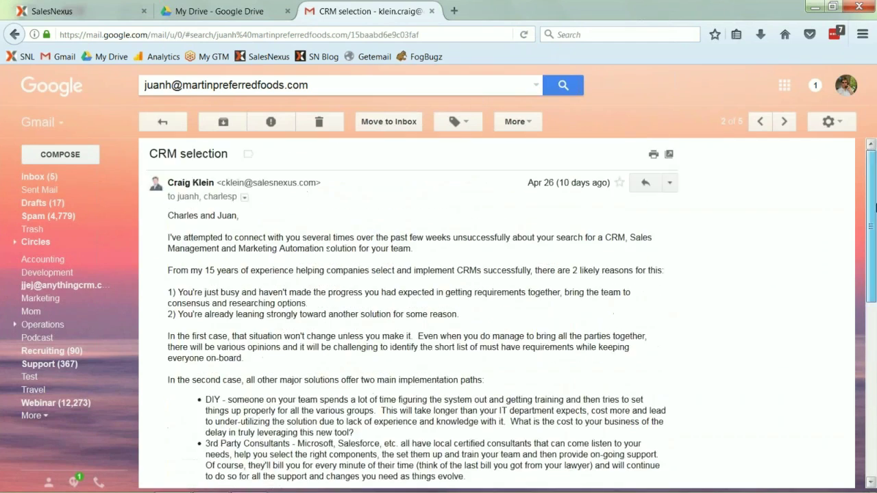
left_click_drag(875, 206, 874, 243)
scroll(872, 253, "down", 3)
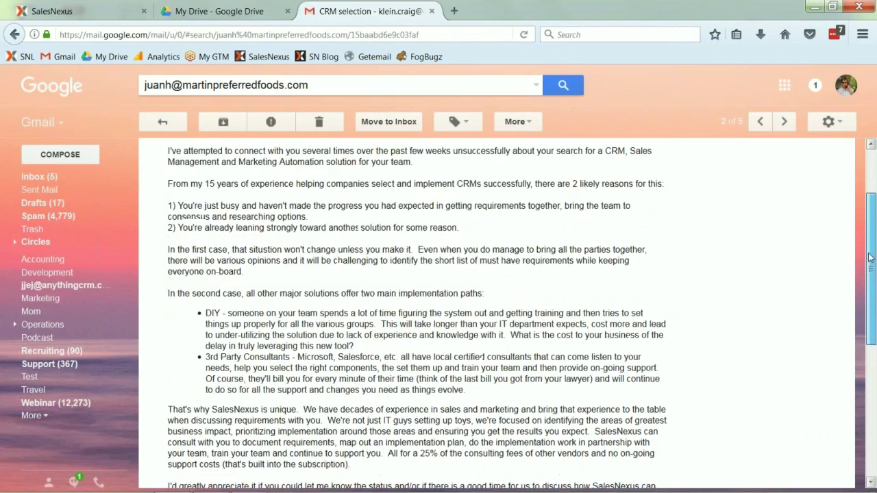
scroll(859, 272, "up", 2)
scroll(859, 272, "down", 3)
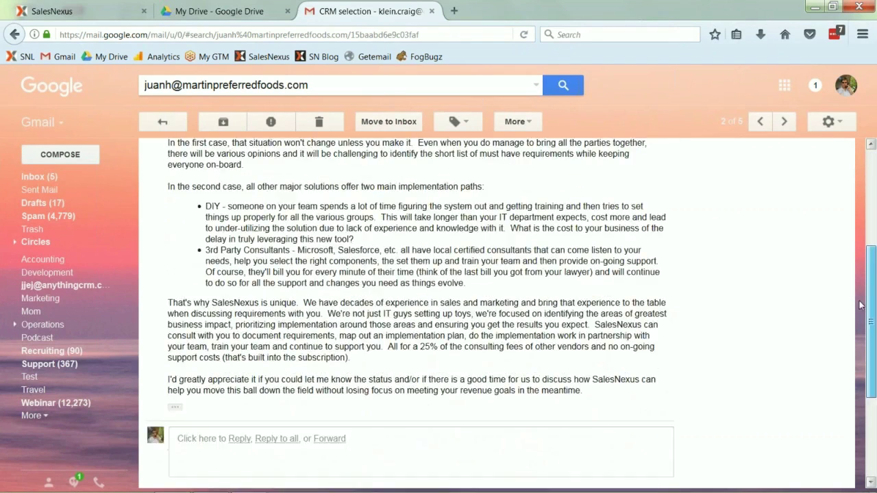
scroll(856, 226, "up", 6)
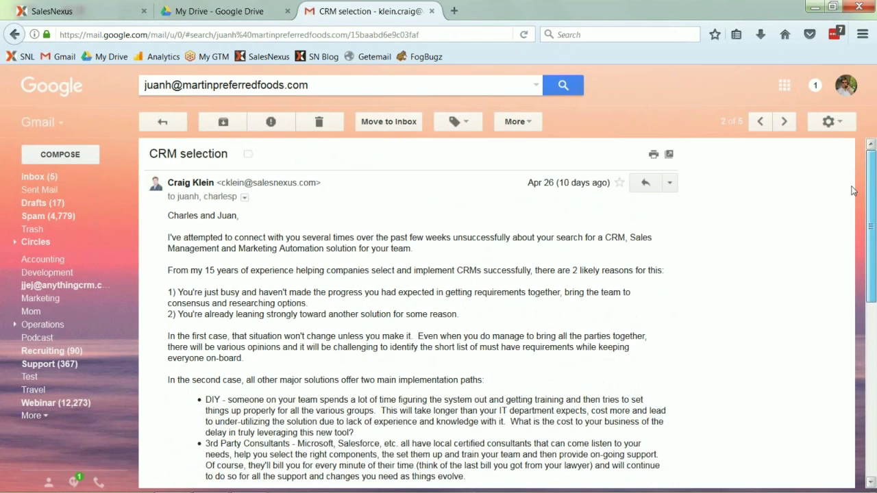
- Copy the whole body of the email, from the greeting to the closing paragraph, and switch back to SalesNexus
scroll(859, 239, "down", 4)
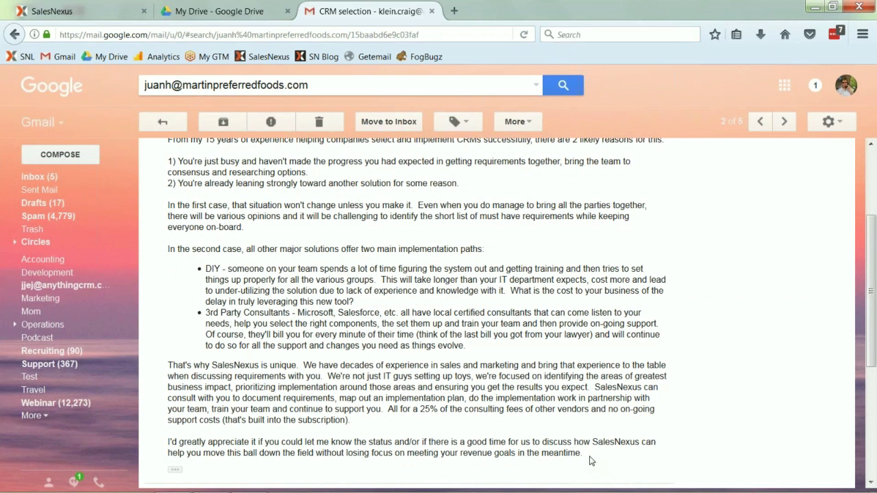
left_click_drag(589, 459, 167, 222)
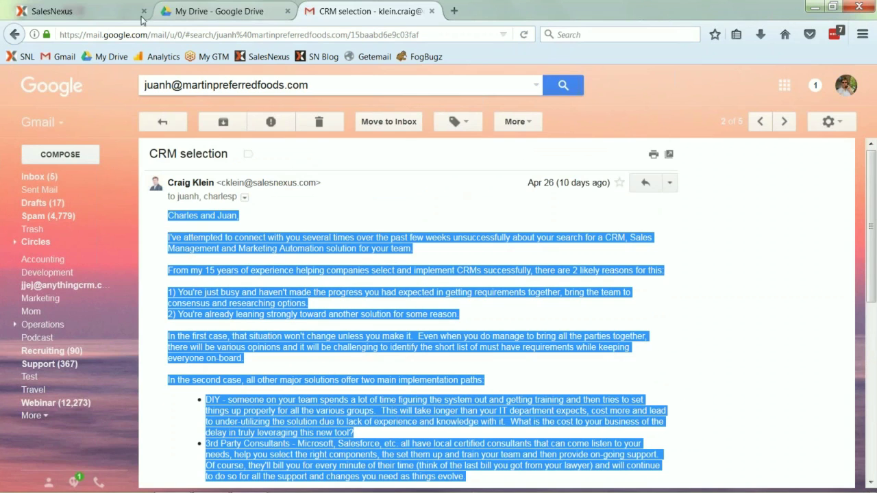
left_click(100, 15)
- Create a new email template named "Sales Flw Up" with the Blank layout
left_click(119, 81)
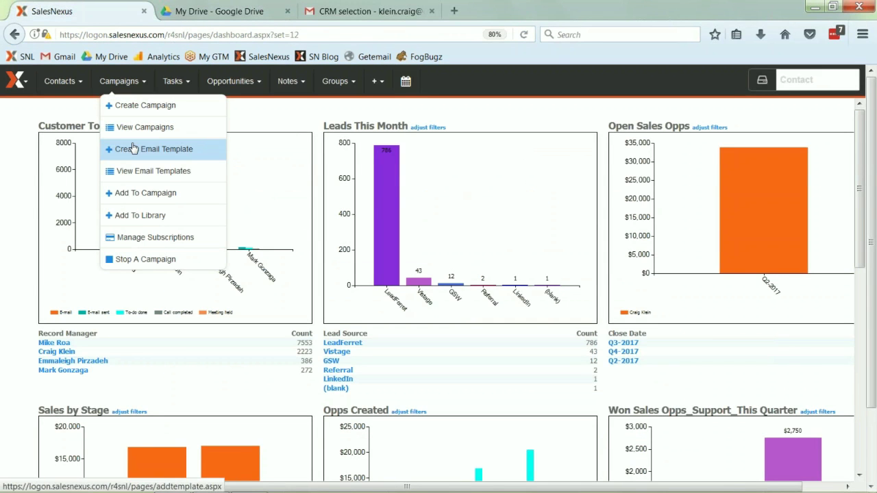
left_click(133, 149)
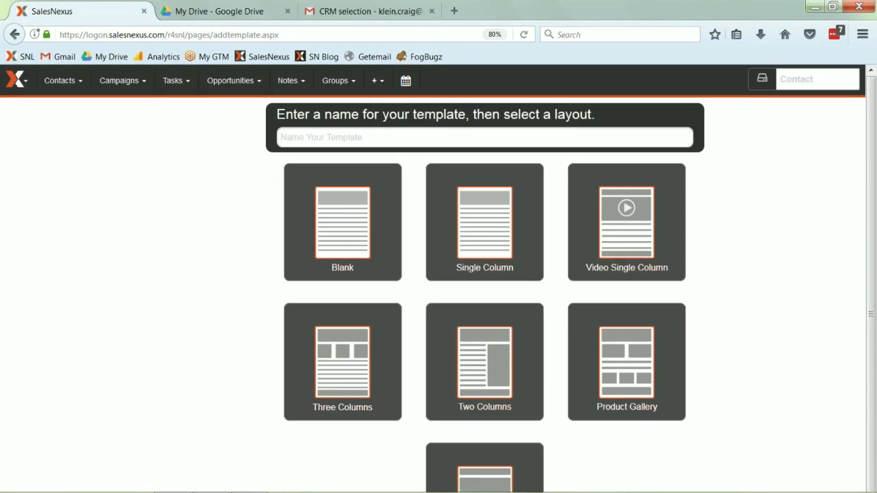
left_click(354, 143)
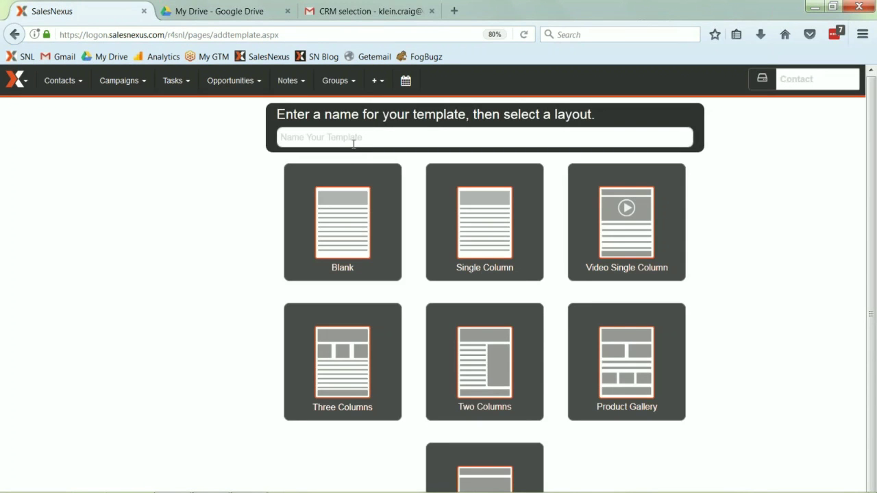
type("Sales")
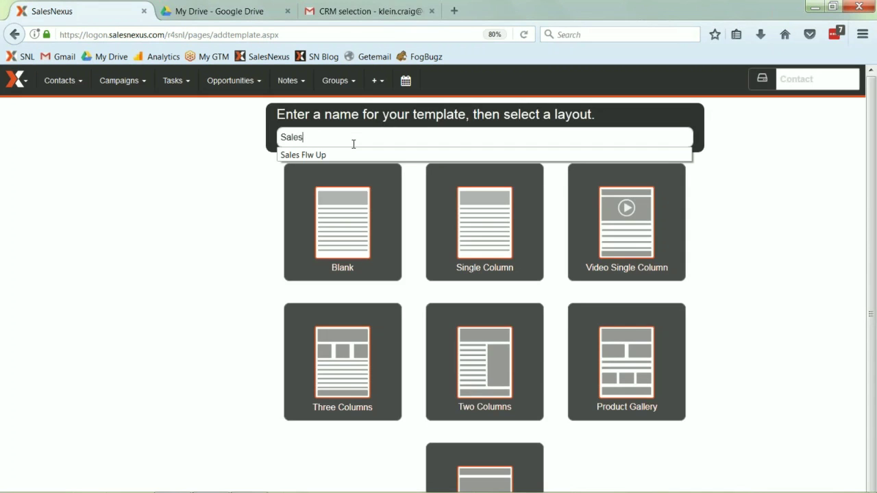
left_click(318, 155)
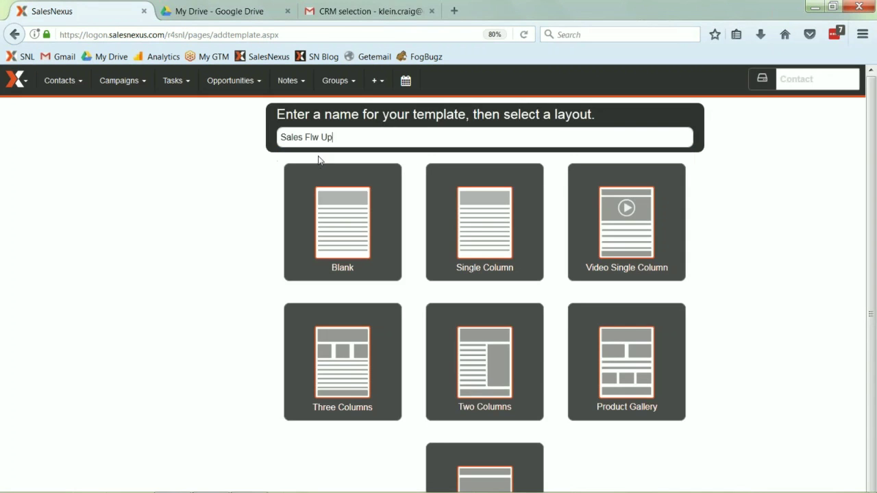
left_click(341, 222)
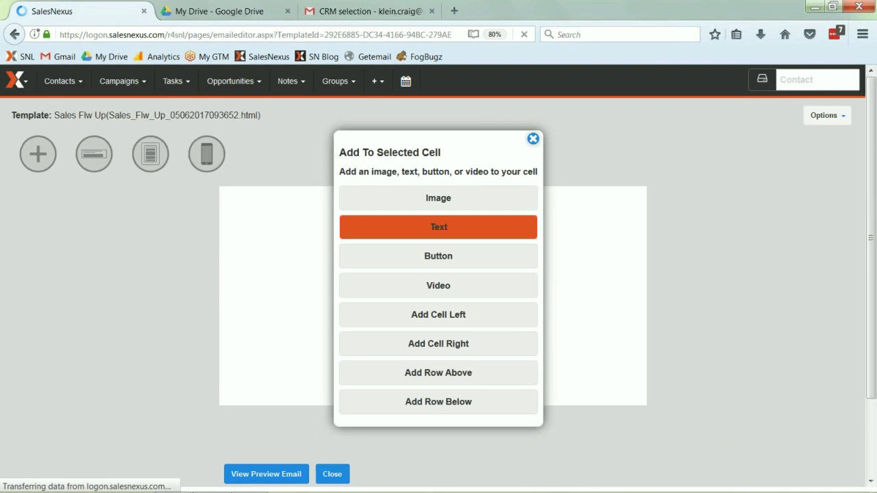
- Add a text block to the template's empty cell and paste the copied email body into it
left_click(379, 235)
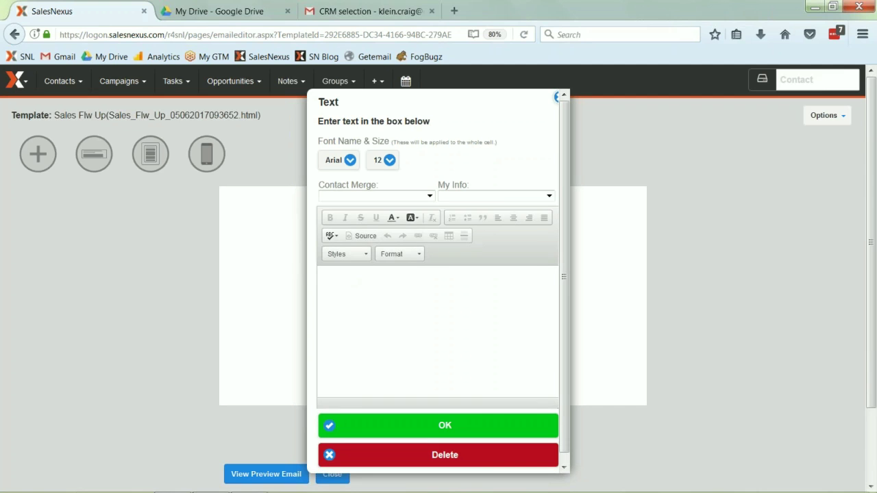
key("ctrl+v")
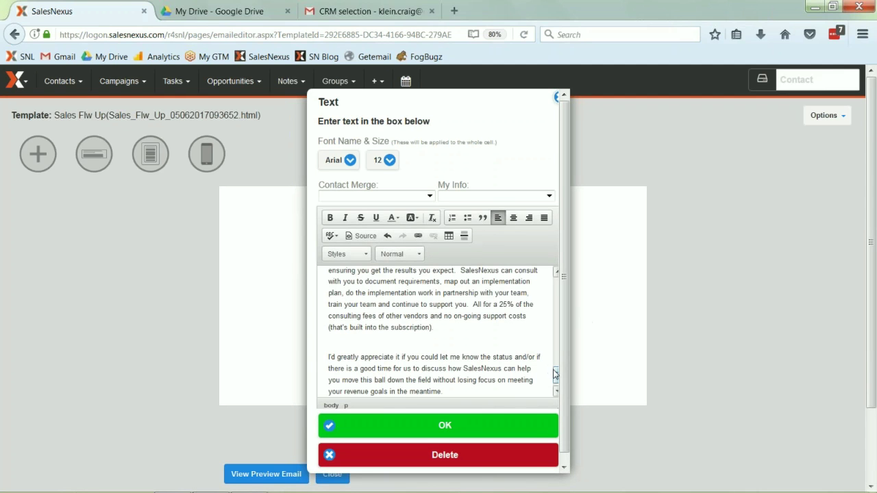
- Replace the recipients' names in the greeting with the First Name contact merge field, followed by a comma
left_click_drag(557, 376, 557, 277)
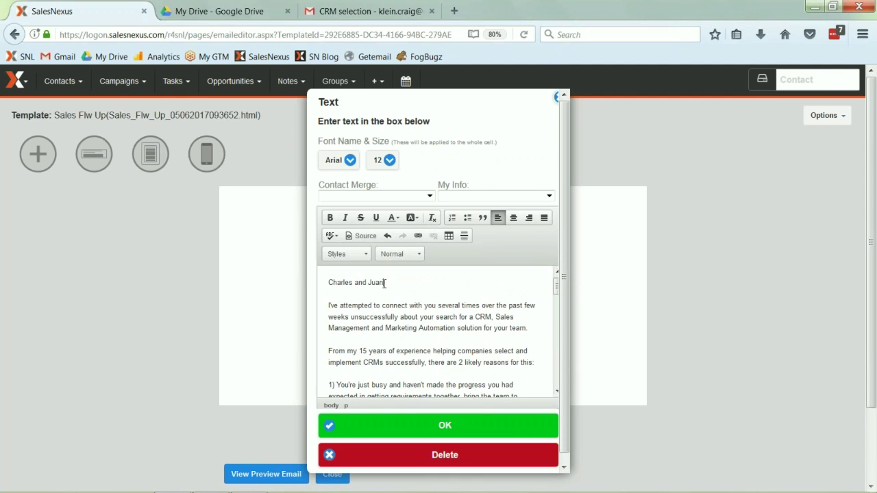
left_click_drag(385, 282, 327, 282)
key("BackSpace")
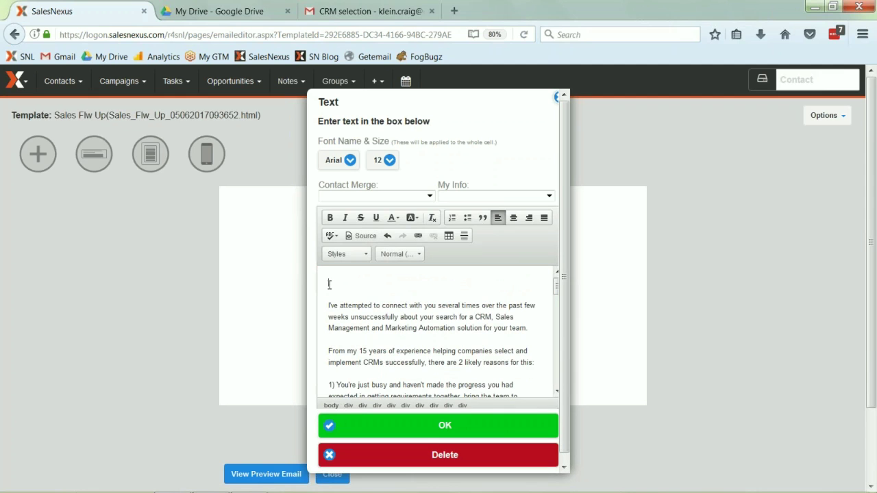
left_click(355, 197)
key("f")
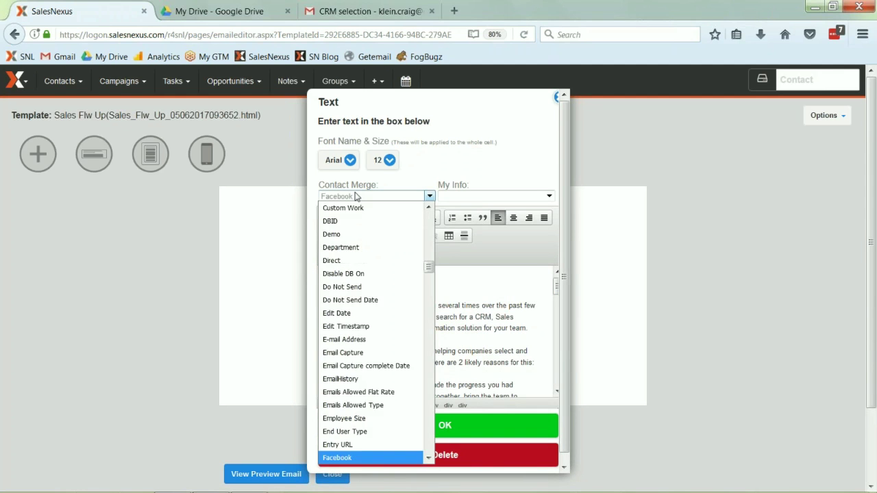
key("Down")
key("Down")
key("Down")
key("Down")
key("Down")
key("Down")
key("Up")
key("Return")
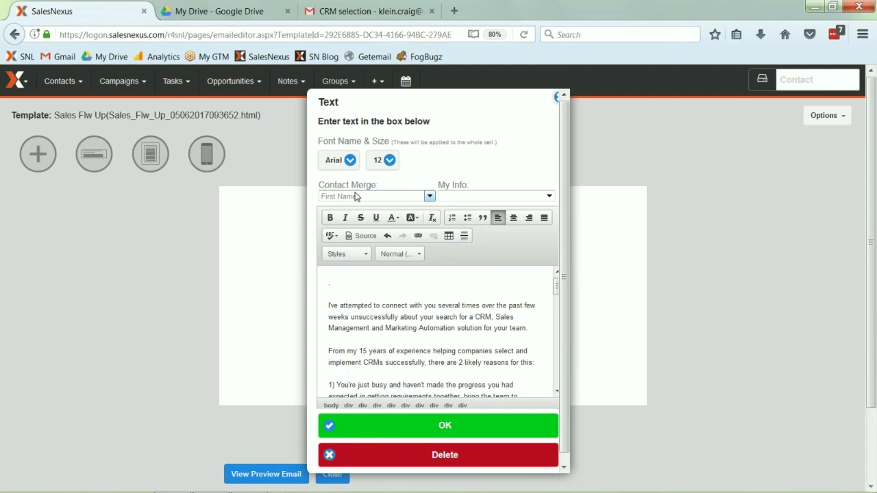
type(",")
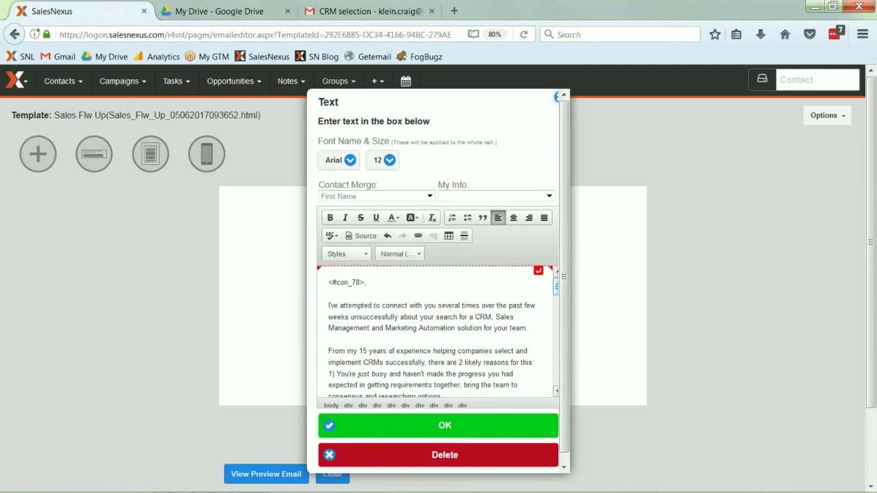
- Insert the sender's Contact merge field from My Info on a new line below the closing paragraph
left_click_drag(555, 287, 558, 401)
left_click(484, 383)
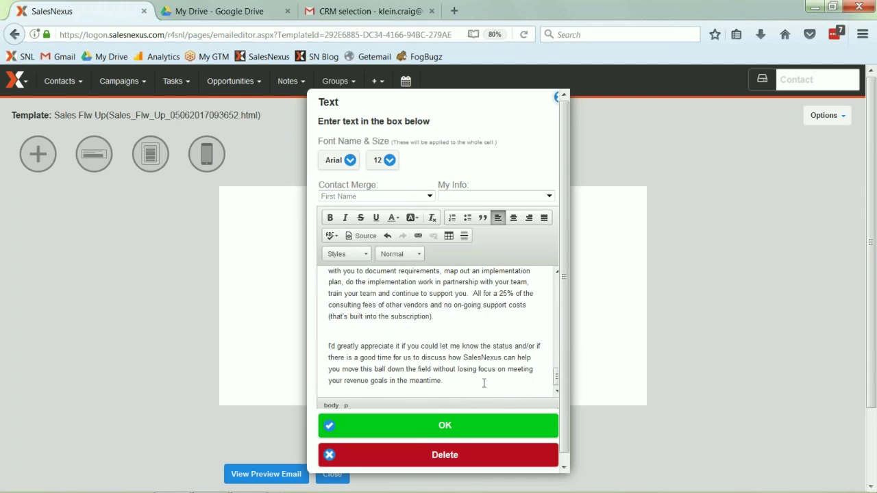
key("Return")
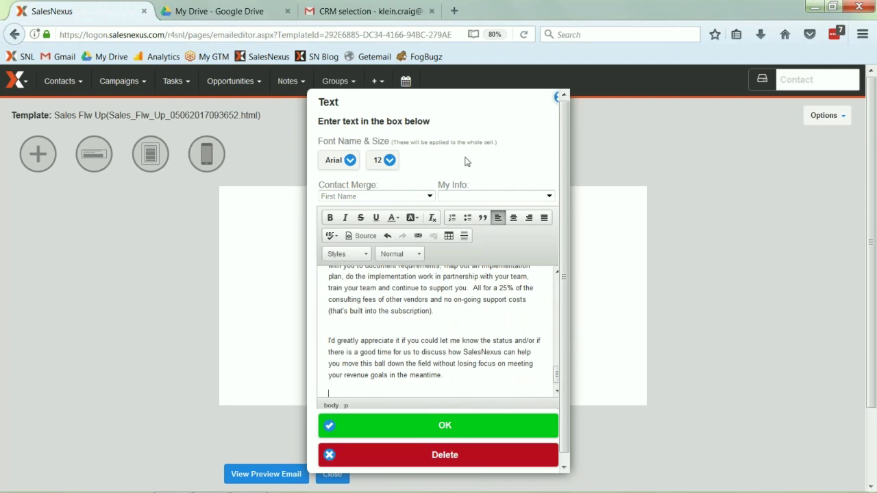
left_click(467, 200)
key("c")
key("Down")
key("Down")
key("Down")
key("Down")
key("Down")
key("Down")
key("Down")
key("Down")
key("Down")
key("Down")
key("Down")
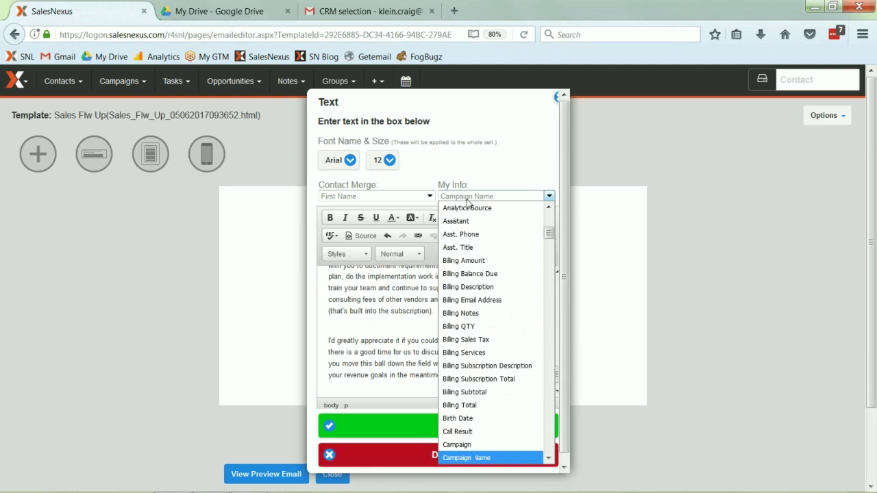
key("Down")
key("Down")
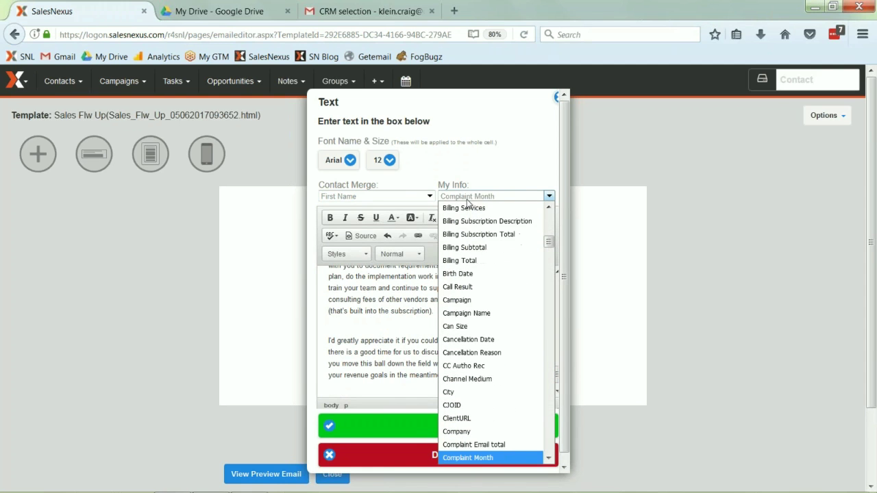
key("Down")
key("Down")
key("Down")
key("Down")
key("Up")
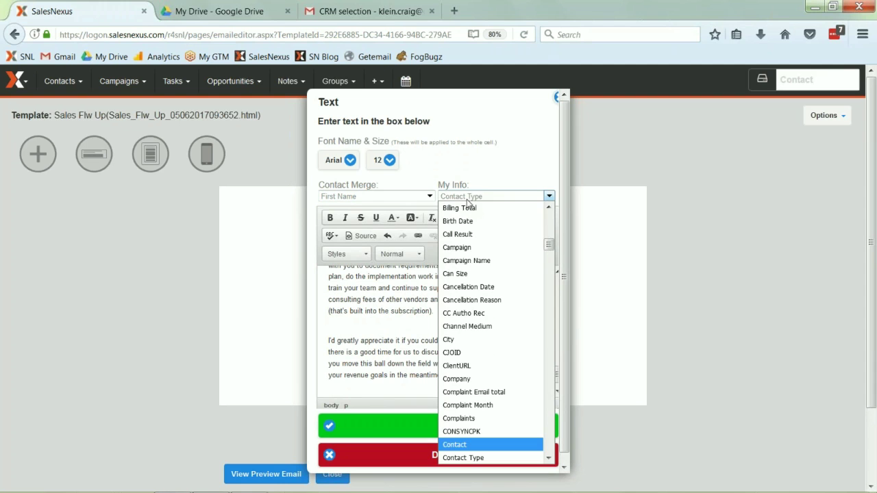
key("Return")
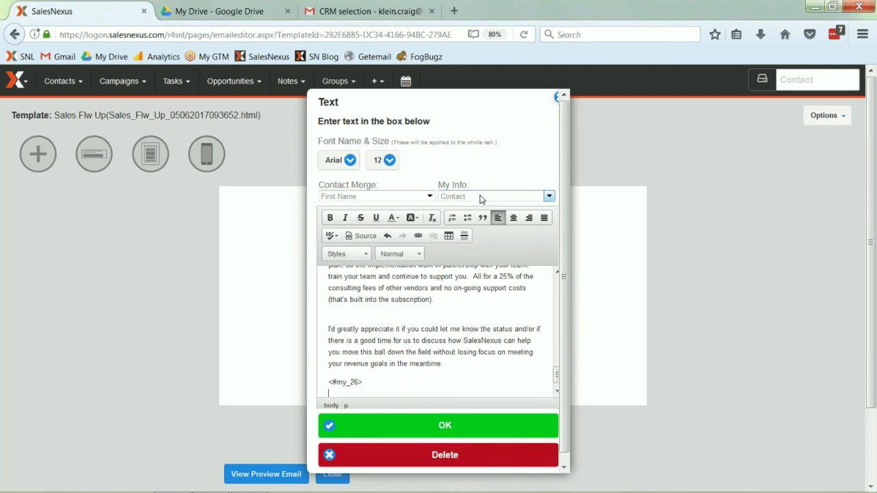
- Insert the sender's Phone merge field from My Info on the line below the Contact field
left_click(480, 198)
key("p")
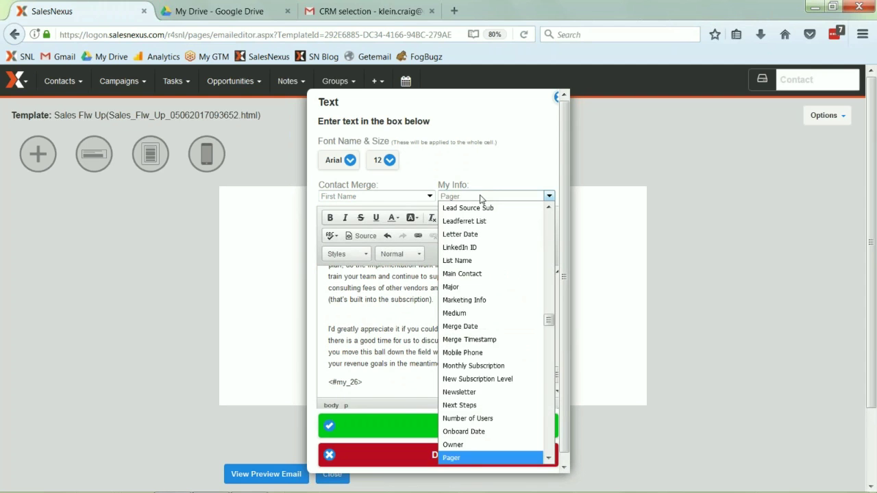
key("Down")
key("Down")
key("Down")
key("Down")
key("Down")
key("Up")
key("Up")
key("Return")
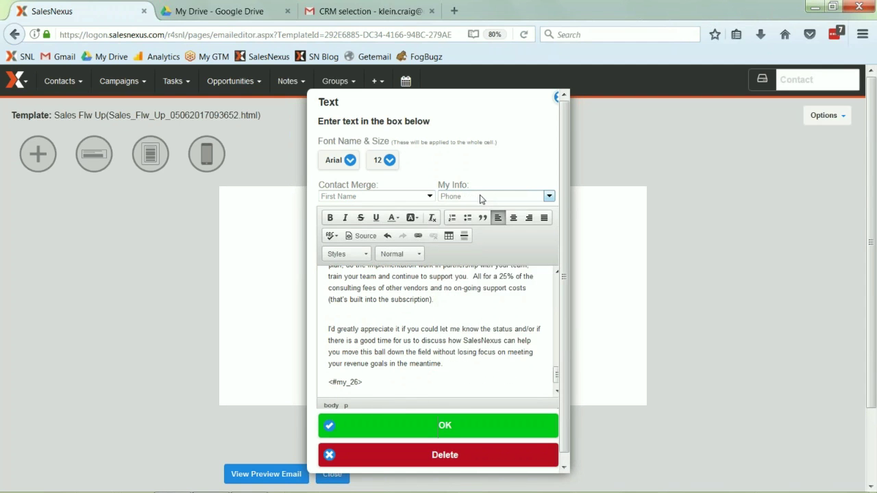
key("Return")
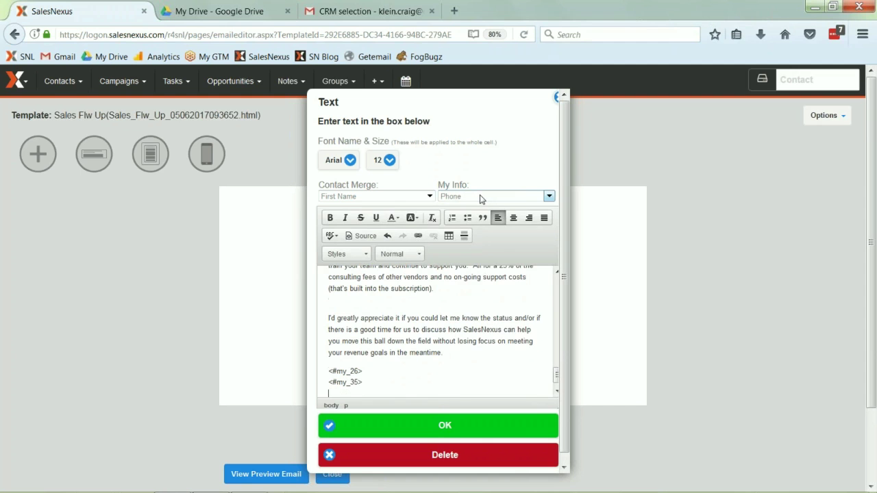
- Insert the sender's Company merge field from My Info below the Phone field and apply the text block to the template
left_click(480, 200)
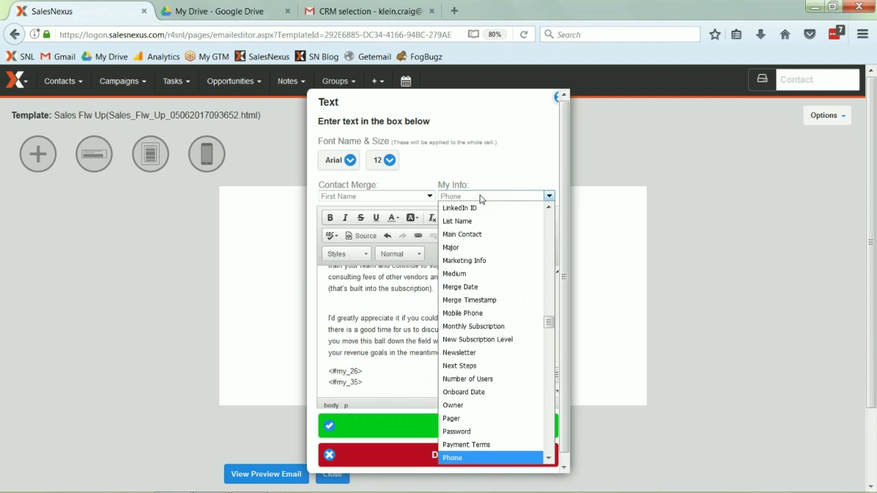
key("c")
key("Down")
key("Down")
key("Down")
key("Down")
key("Down")
key("Down")
key("Down")
key("Down")
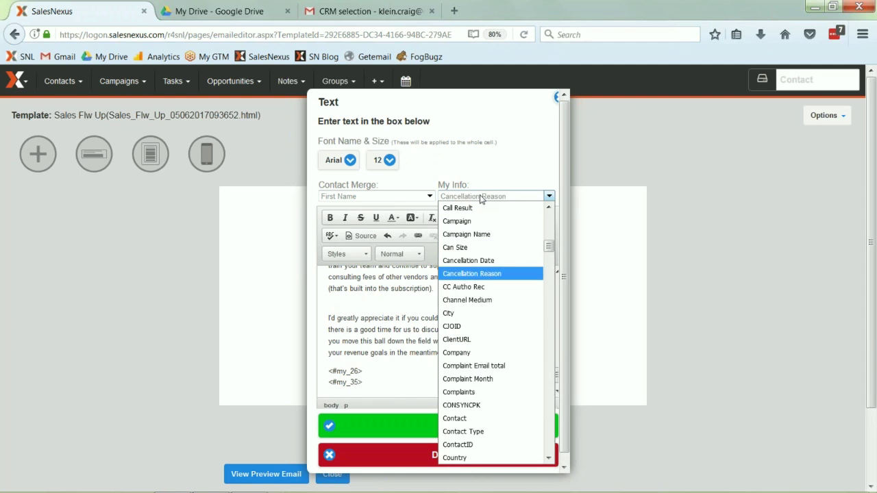
key("Down")
key("Down")
key("Down")
key("Return")
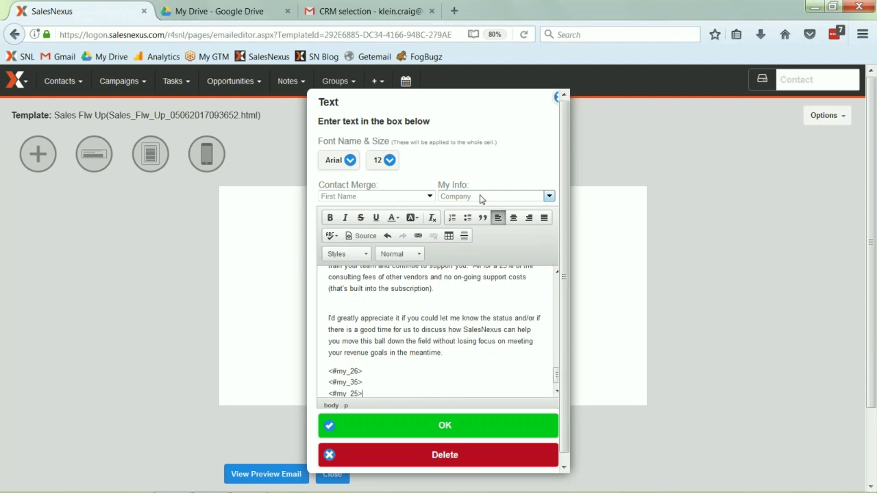
left_click(444, 426)
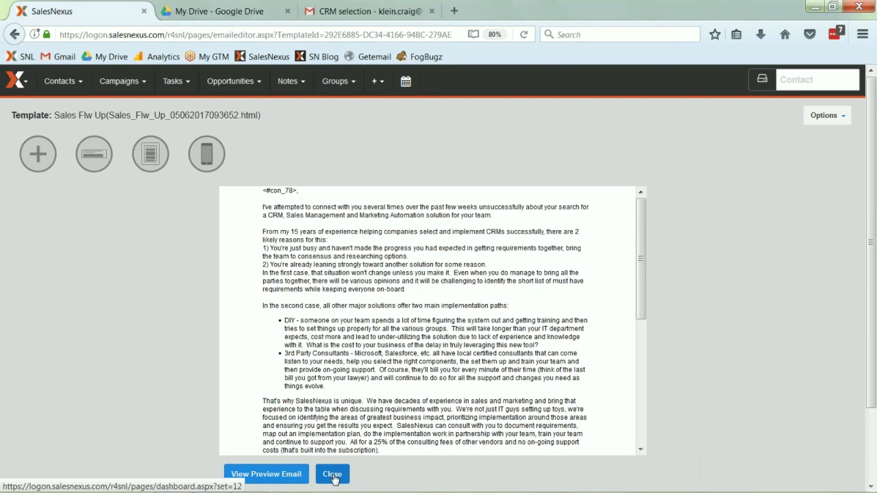
- Close the template editor and create a new campaign named "Sales Flw Up"
left_click(333, 476)
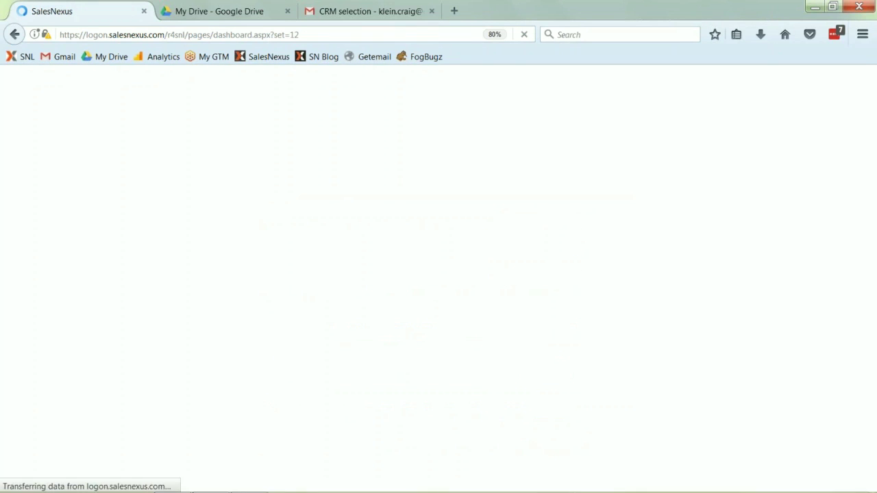
mouse_move(120, 81)
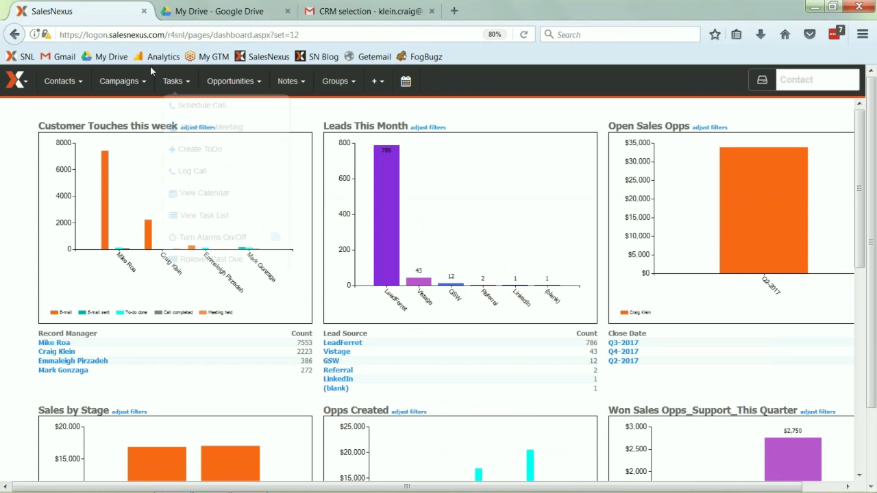
left_click(122, 118)
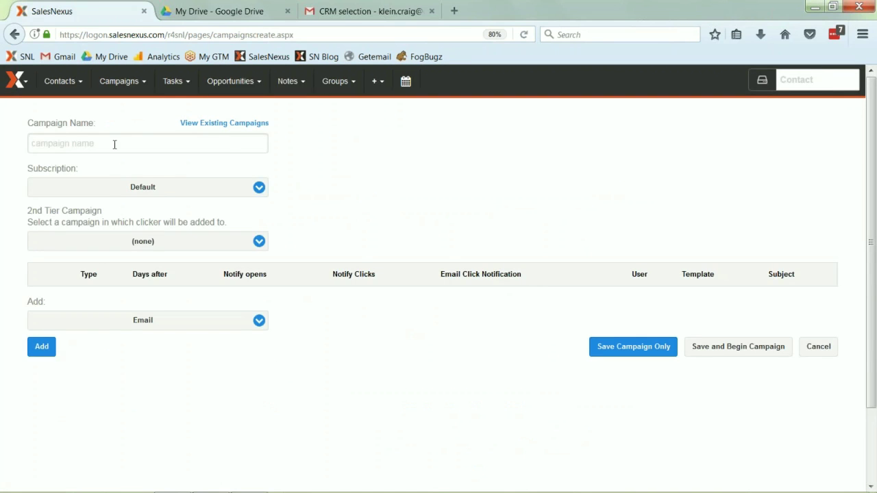
left_click(115, 145)
type("Sale")
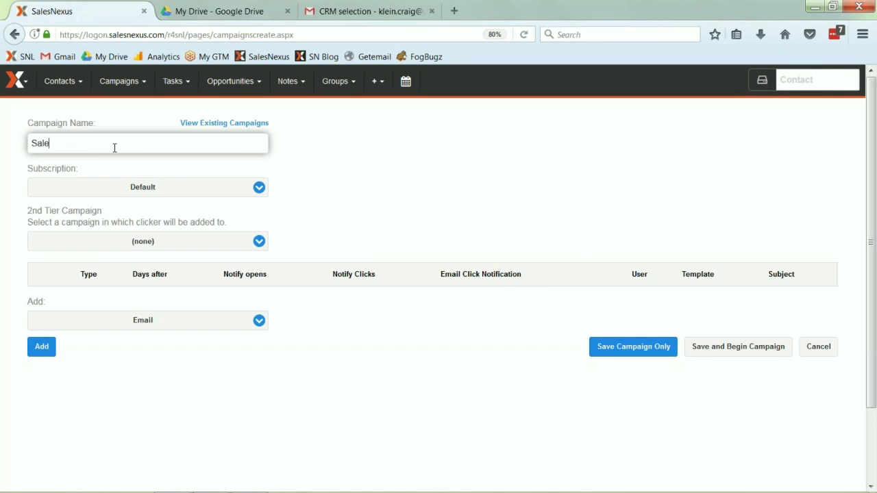
type("s Fo")
key("BackSpace")
type("lw Up")
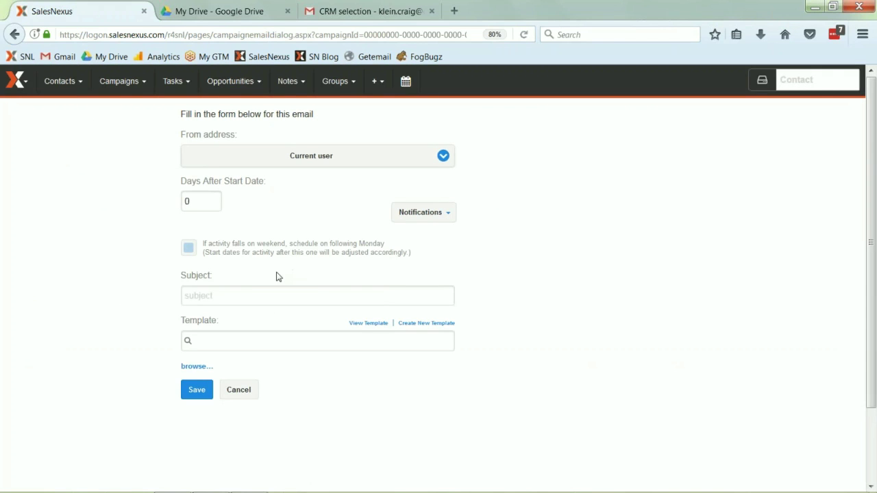
- Fill in the campaign email with the subject "Great Talking with You" and the Sales Flw Up template, and save it
left_click(252, 297)
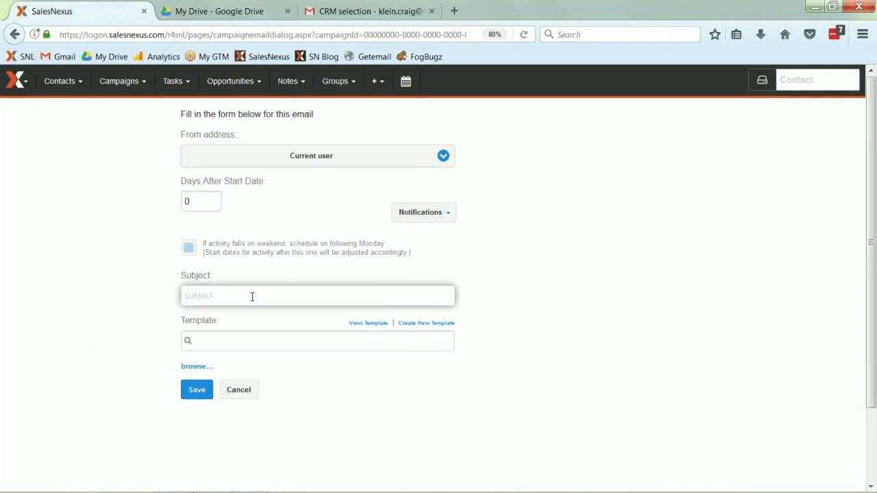
type("Great Talking with You")
left_click(259, 347)
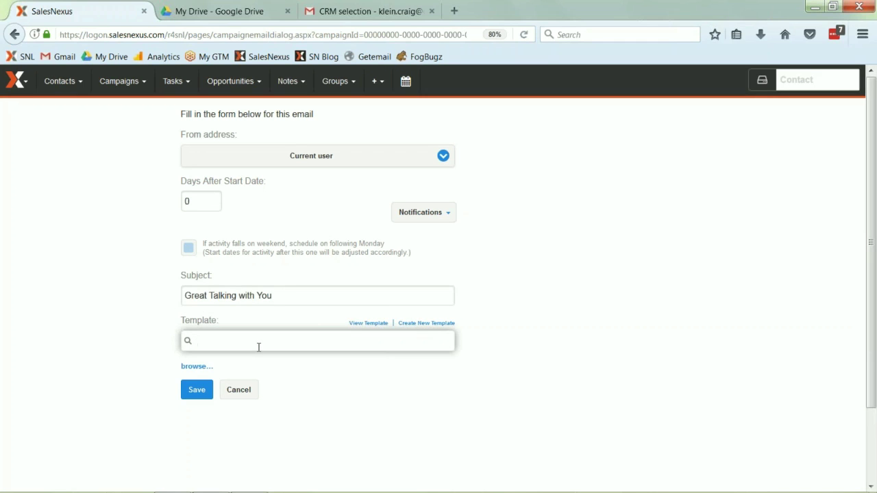
type("sales")
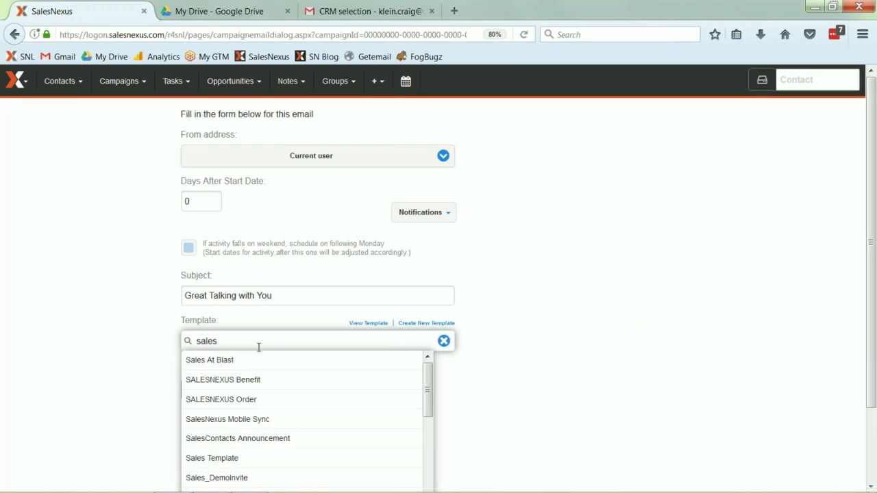
type(" f")
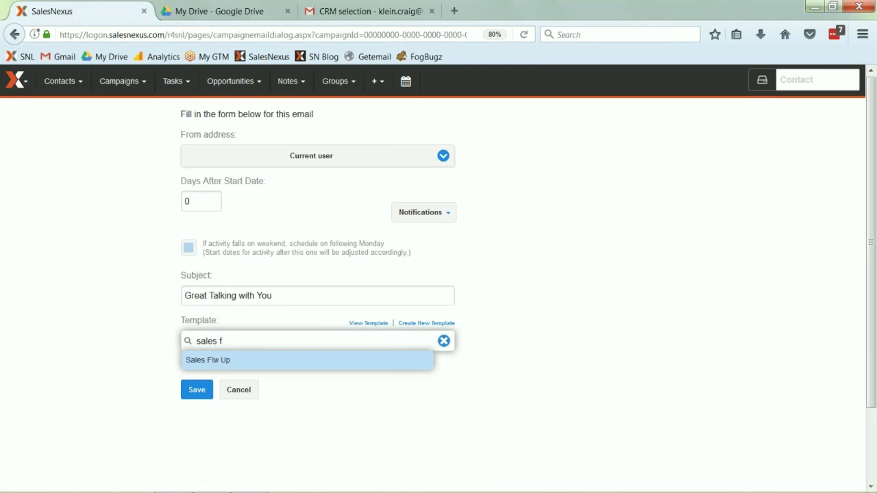
key("Return")
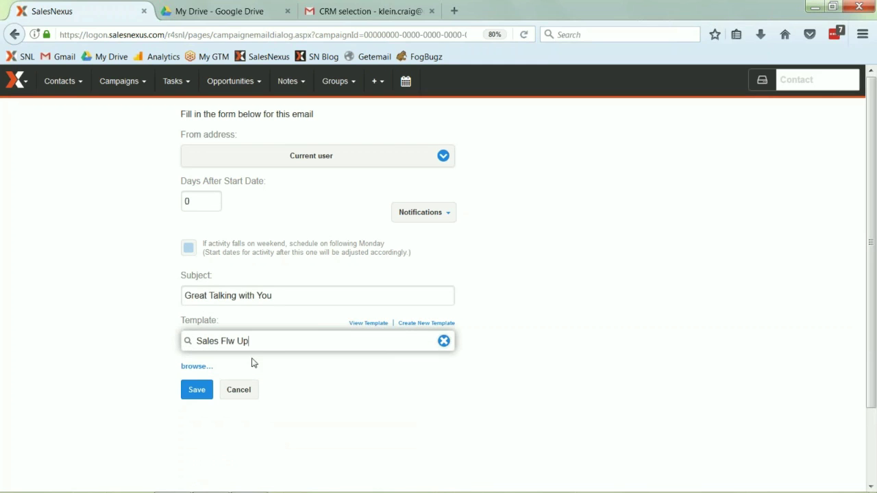
left_click(195, 397)
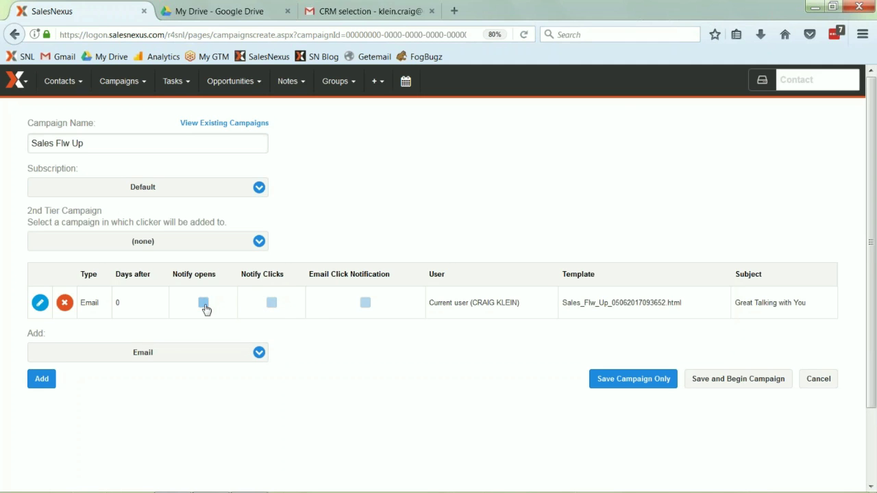
- Turn on click notifications for the campaign's email and save the campaign without beginning it
left_click(271, 302)
left_click(272, 304)
left_click(655, 384)
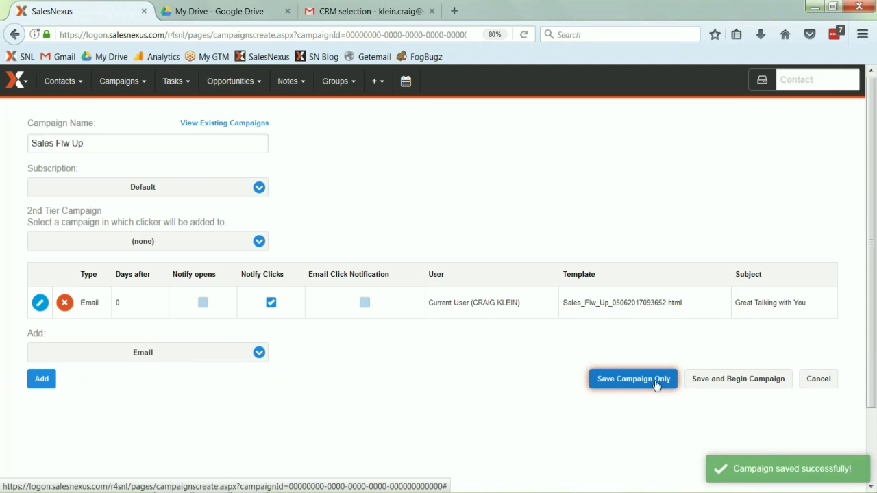
- Open your own contact record and start a template email using the Sales Flw Up single email campaign
mouse_move(15, 81)
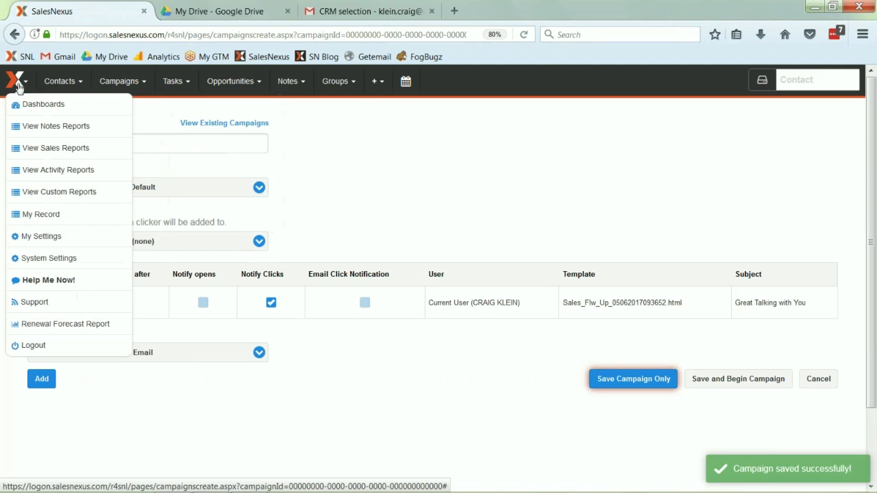
left_click(23, 221)
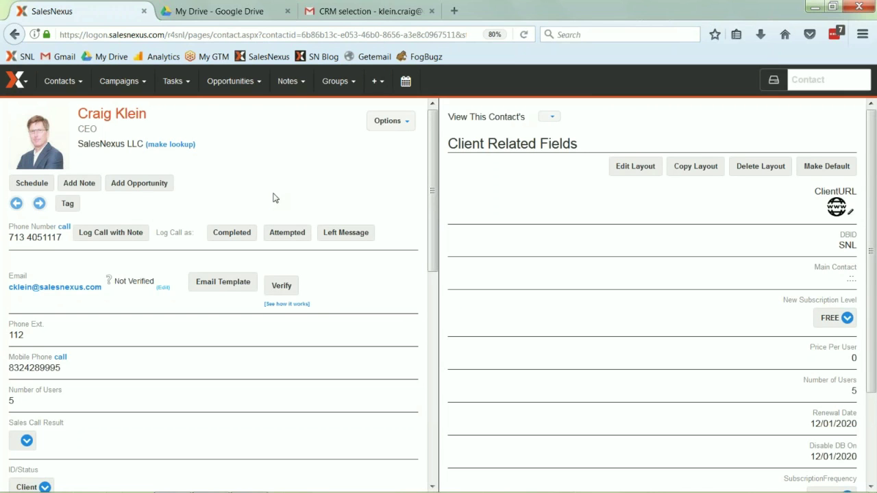
left_click(214, 282)
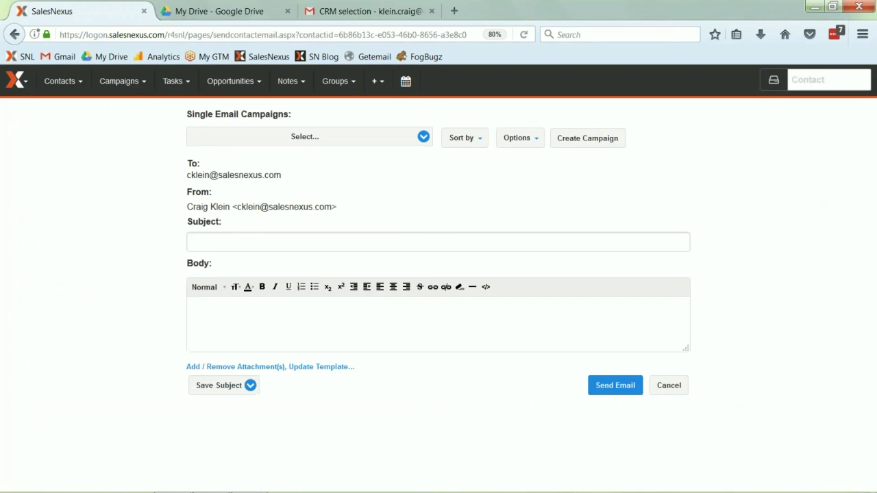
left_click(376, 140)
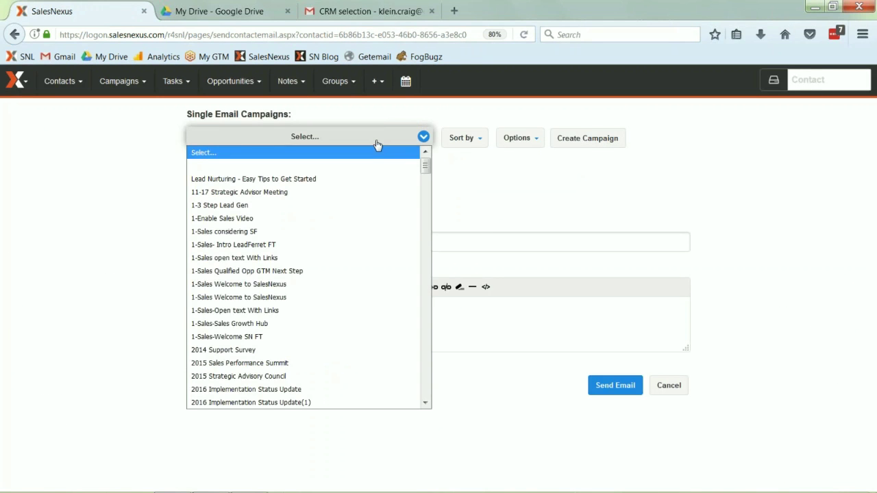
key("s")
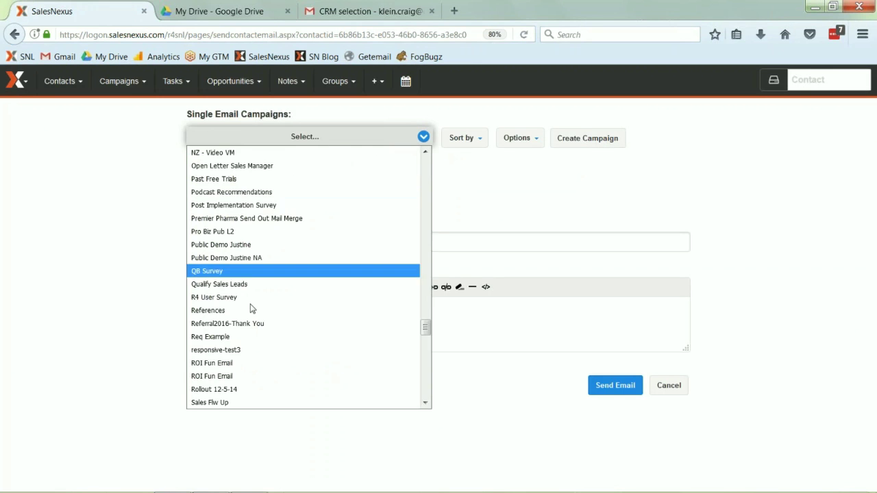
left_click(229, 402)
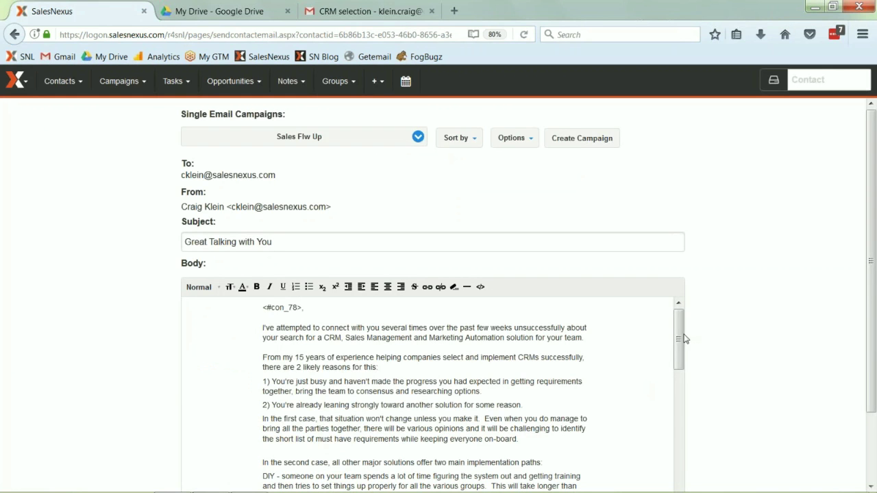
- Review the body of the Sales Flw Up email and send it to the contact
left_click_drag(678, 340, 687, 316)
scroll(860, 409, "down", 2)
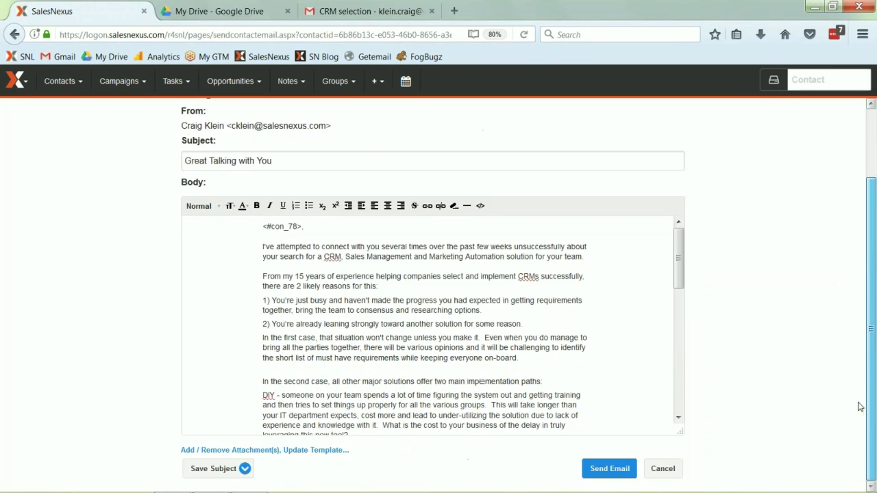
left_click(605, 474)
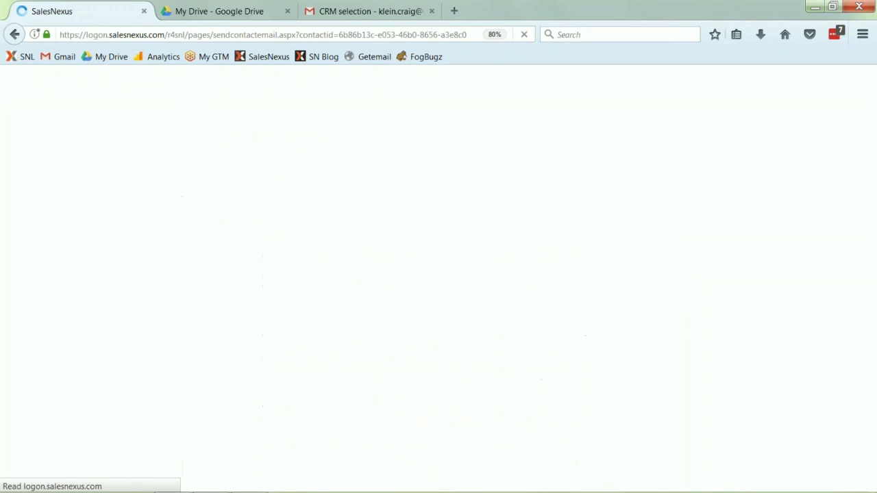